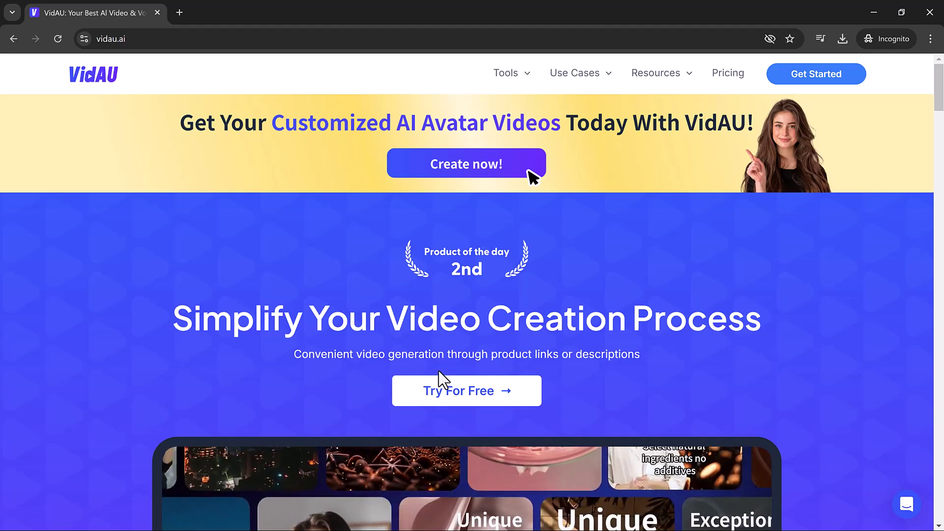
# - Scroll through the Creative Center page to survey its tools and sections
pyautogui.scroll(-4, 443, 379)
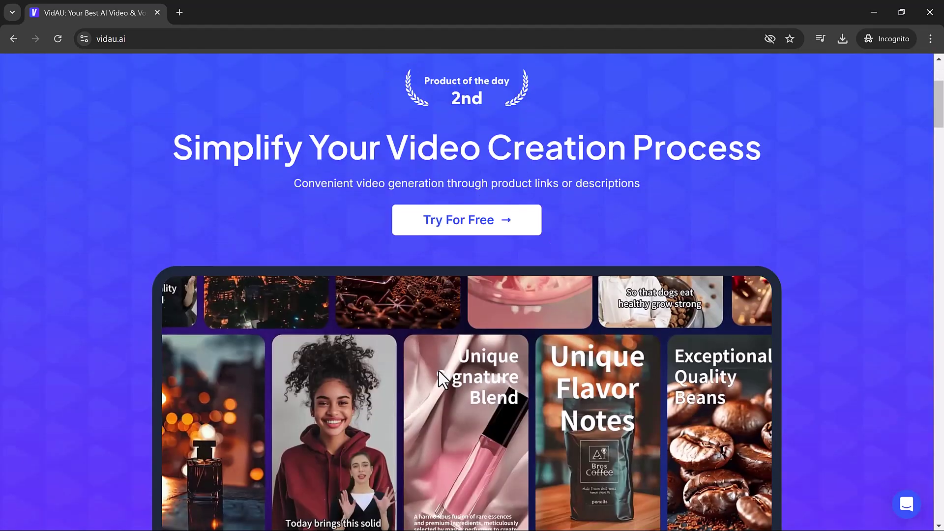
pyautogui.scroll(-3, 439, 372)
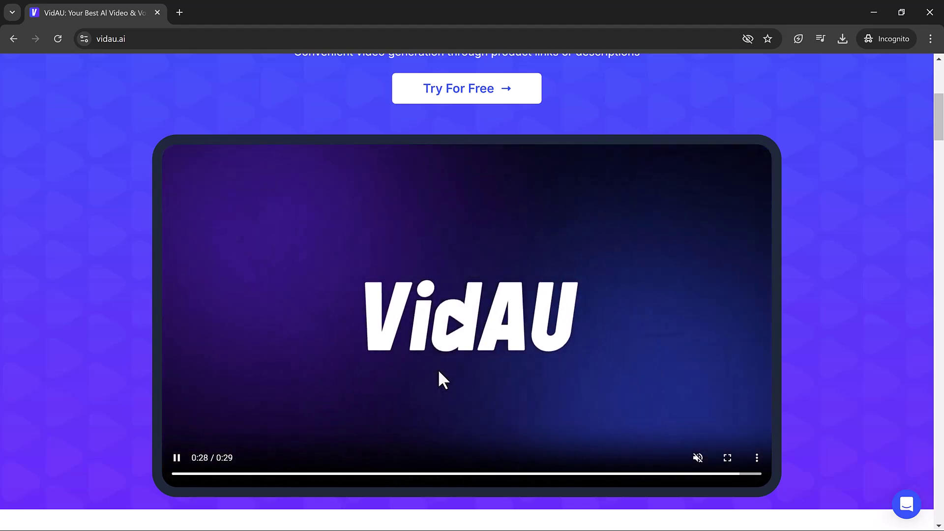
pyautogui.scroll(-5, 439, 372)
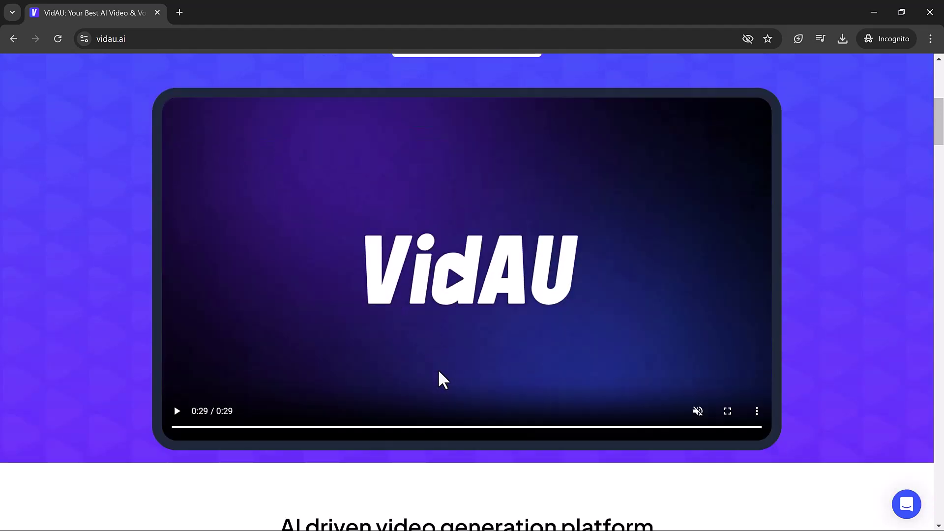
pyautogui.scroll(-5, 443, 379)
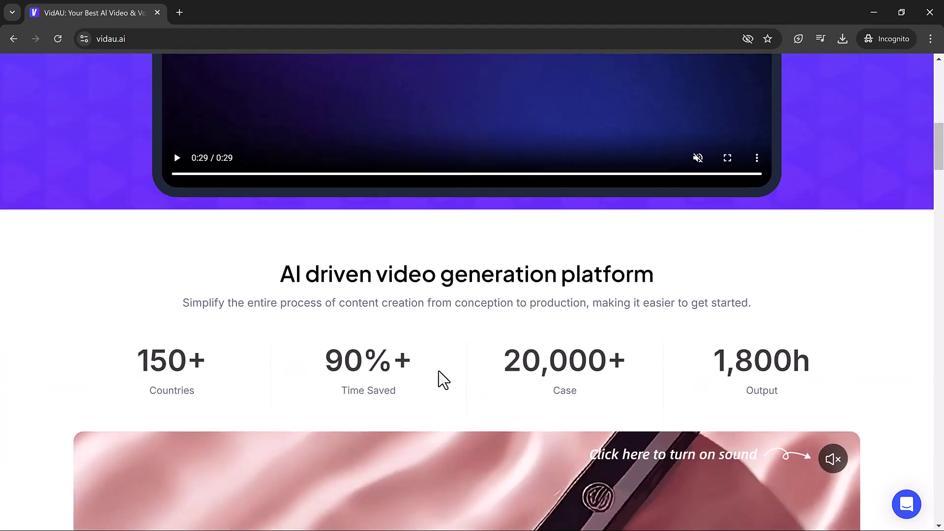
pyautogui.scroll(-10, 438, 370)
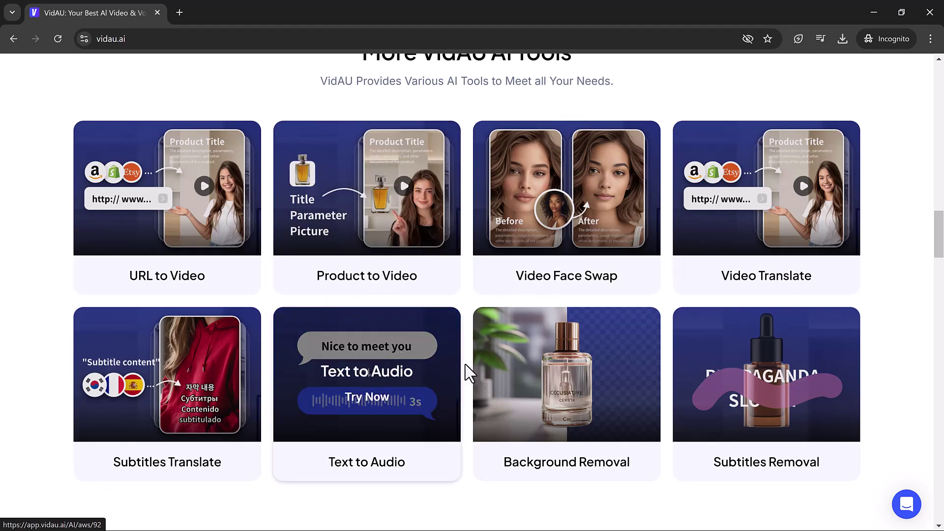
pyautogui.scroll(-10, 466, 370)
pyautogui.scroll(-10, 465, 366)
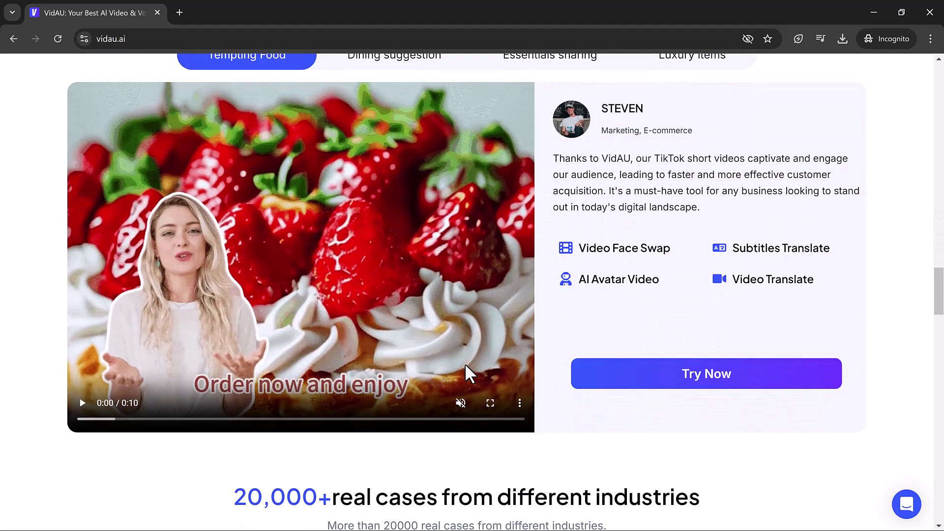
pyautogui.scroll(-10, 470, 373)
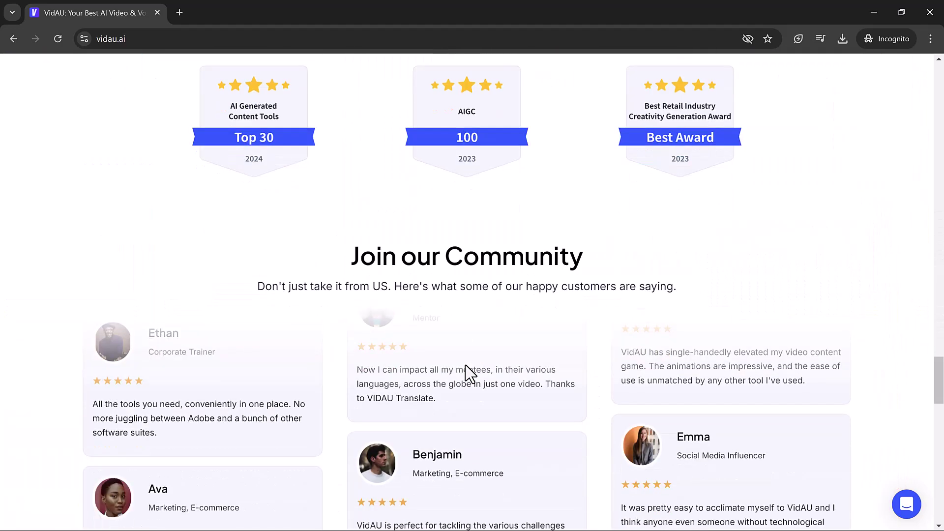
pyautogui.scroll(20, 466, 365)
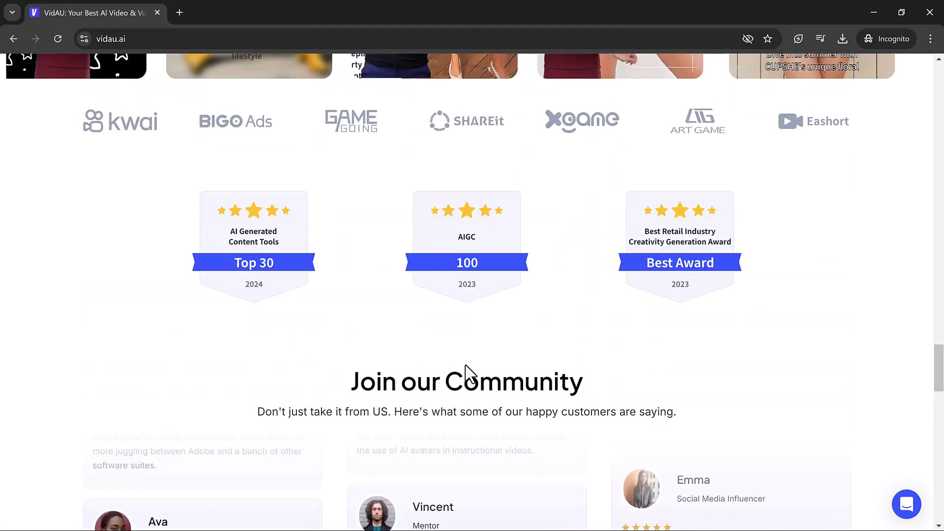
pyautogui.scroll(10, 465, 365)
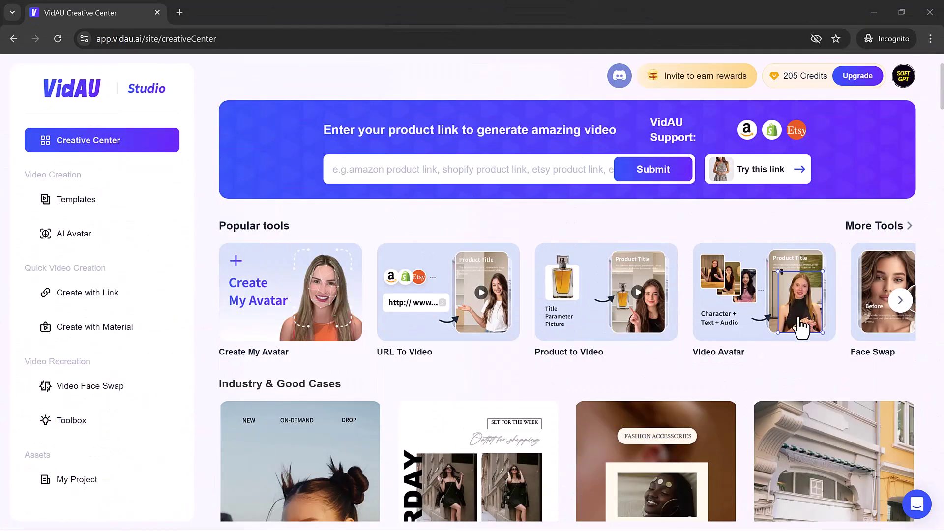
# - Advance Popular tools twice to Background Removal, then browse the Industry & Good Cases examples
pyautogui.click(900, 301)
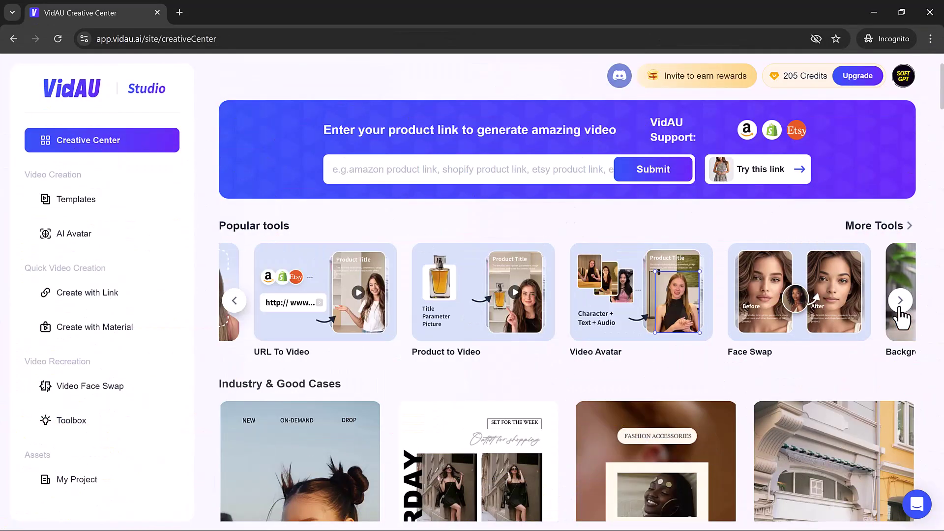
pyautogui.click(900, 308)
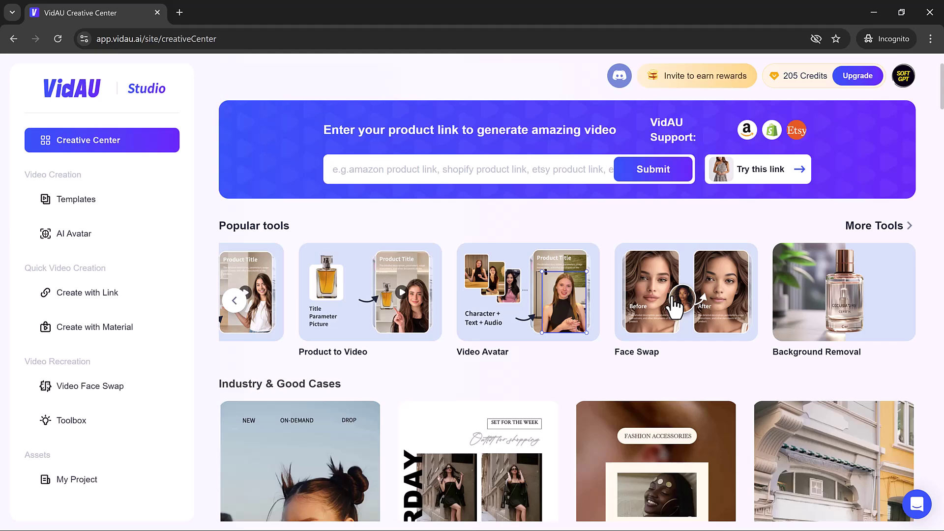
pyautogui.scroll(-3, 368, 219)
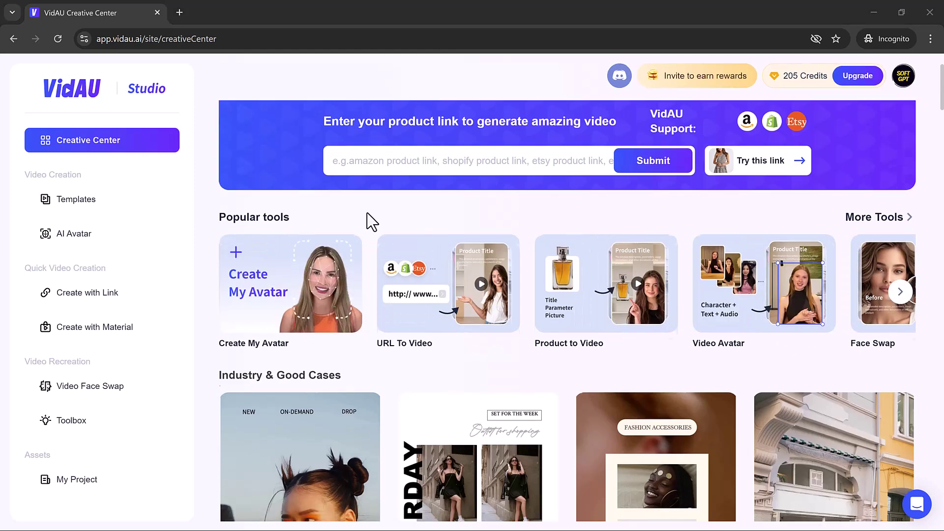
pyautogui.scroll(-3, 372, 222)
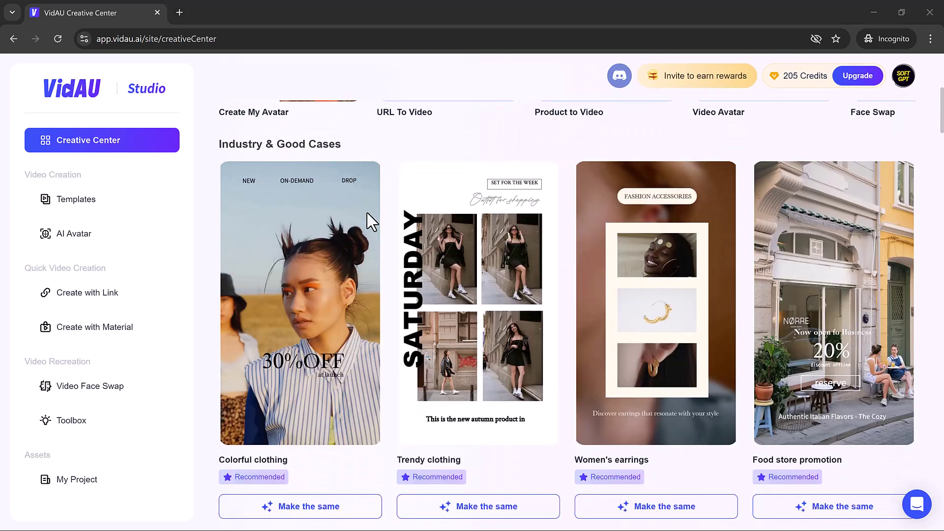
pyautogui.scroll(-10, 372, 221)
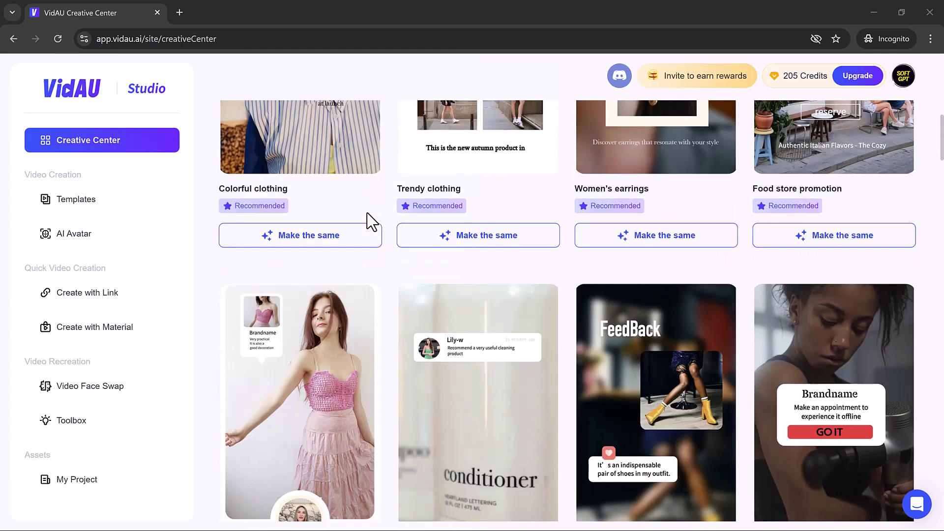
pyautogui.scroll(15, 461, 244)
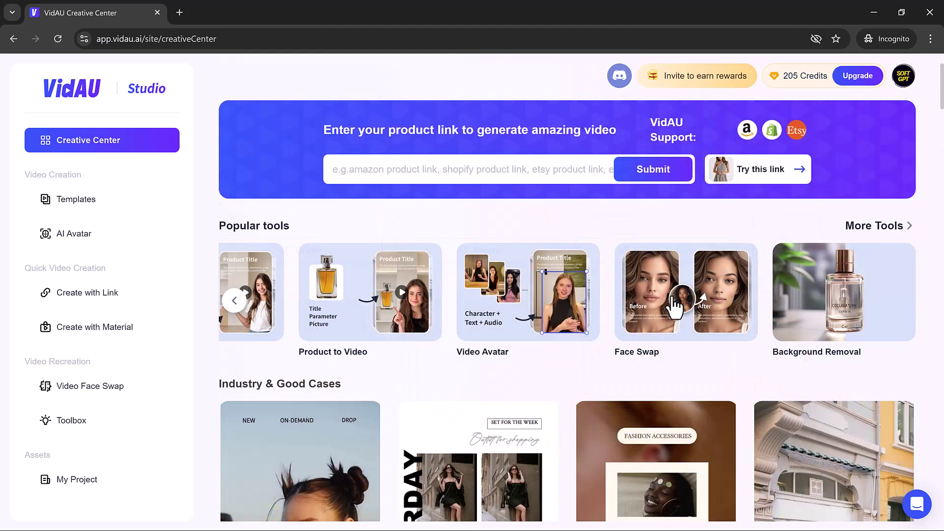
# - Open the Face Swap tool and pick the middle suggested template video as the source
pyautogui.click(676, 305)
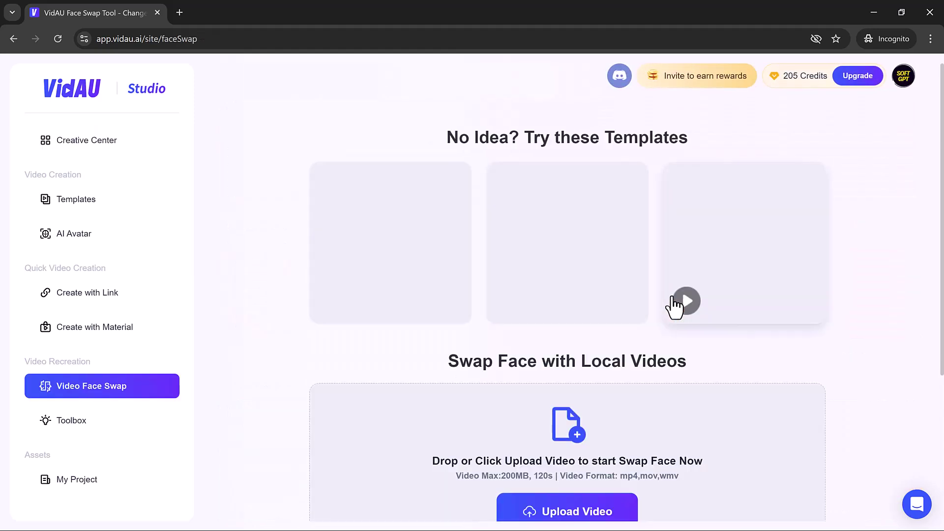
pyautogui.scroll(-4, 466, 361)
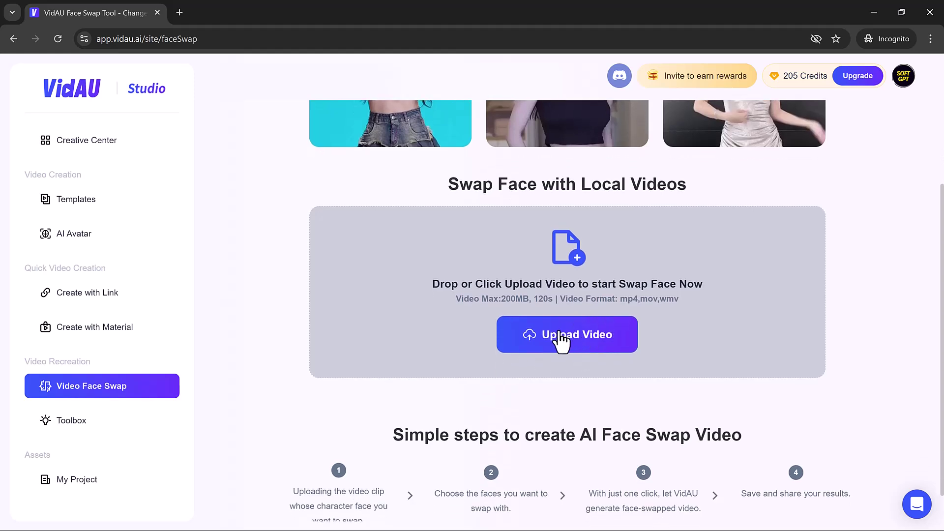
pyautogui.scroll(3, 562, 341)
pyautogui.scroll(1, 562, 341)
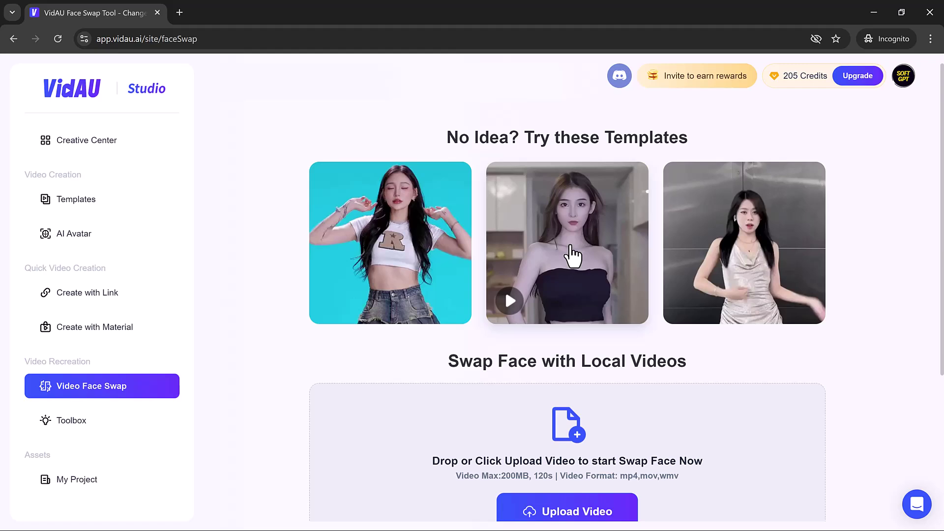
pyautogui.click(572, 254)
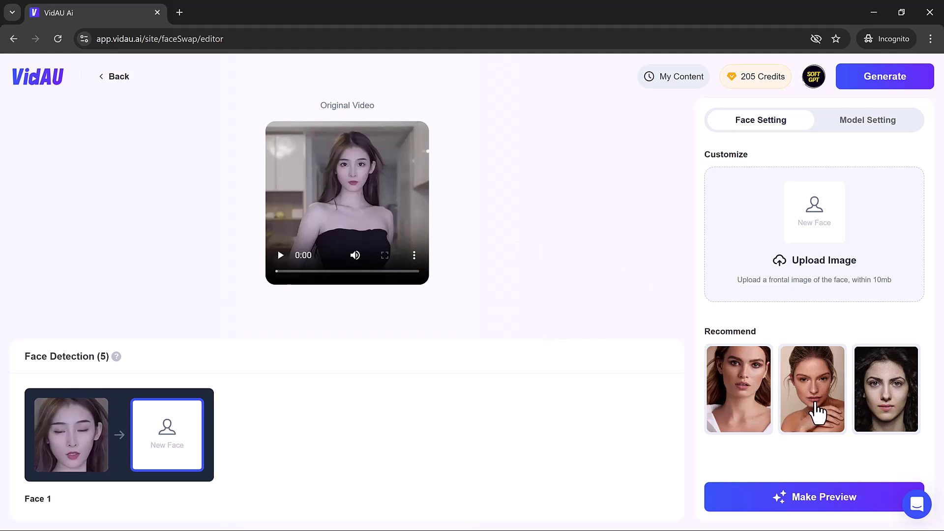
# - Swap Face 1 for the second recommended face, generate, and play the result beside the original
pyautogui.click(817, 413)
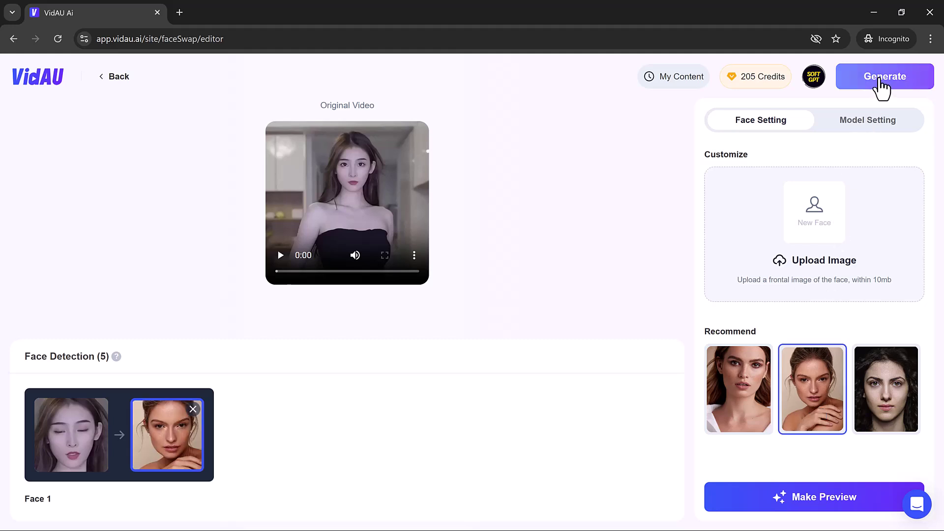
pyautogui.click(882, 86)
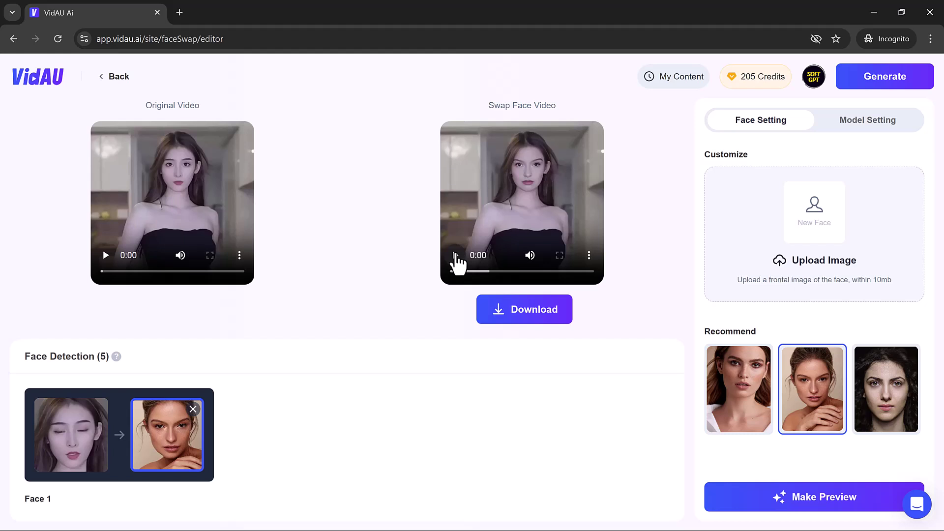
pyautogui.click(454, 255)
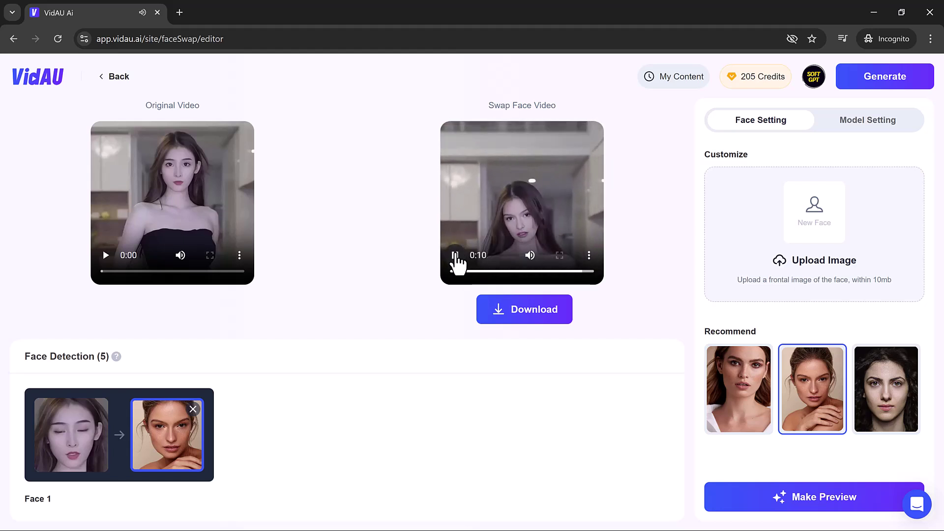
pyautogui.click(105, 256)
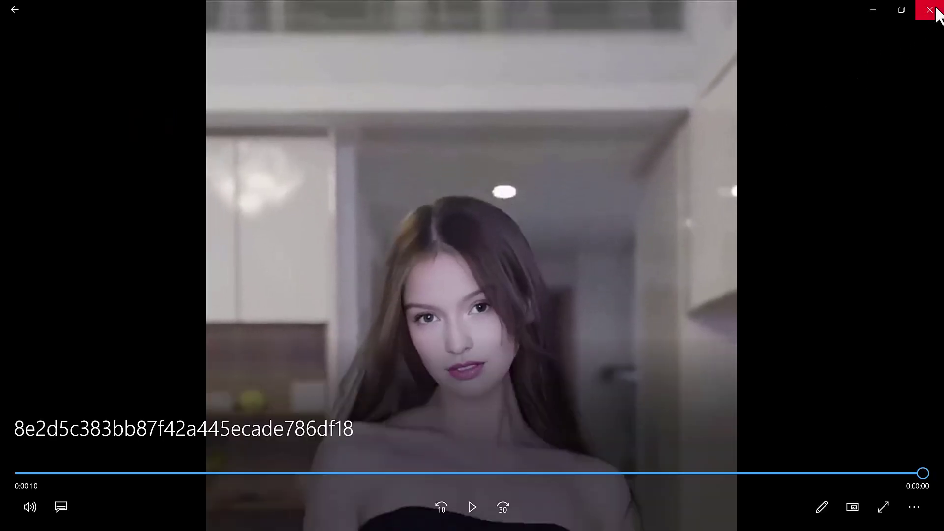
# - Close Windows Media Player after the face-swapped clip finishes playing
pyautogui.click(929, 10)
# - Start a 9:16 avatar video with Oliver from AI Avatar, keeping English as the video language
pyautogui.click(74, 237)
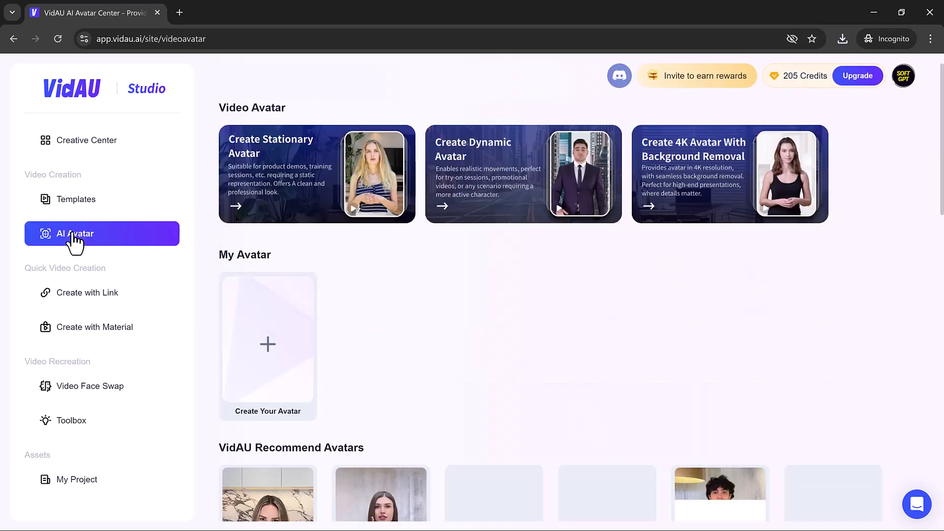
pyautogui.scroll(-7, 443, 273)
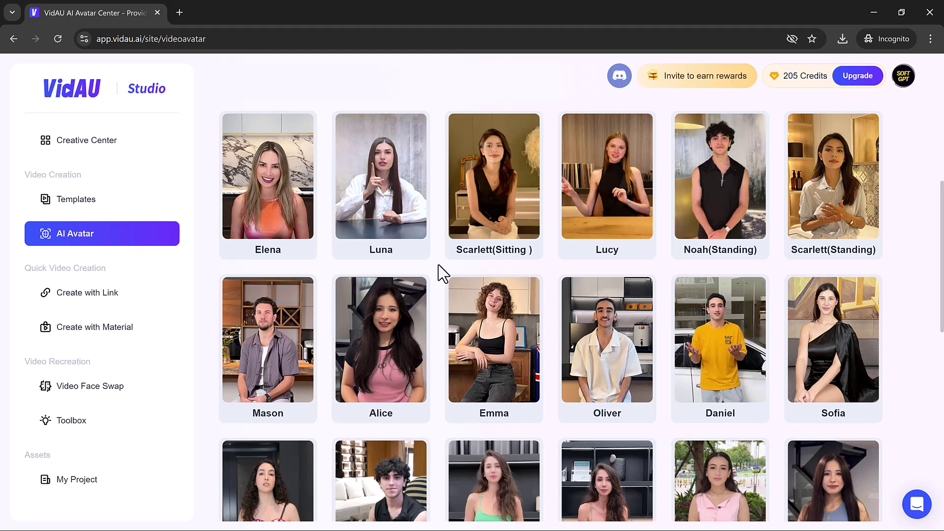
pyautogui.moveTo(528, 344)
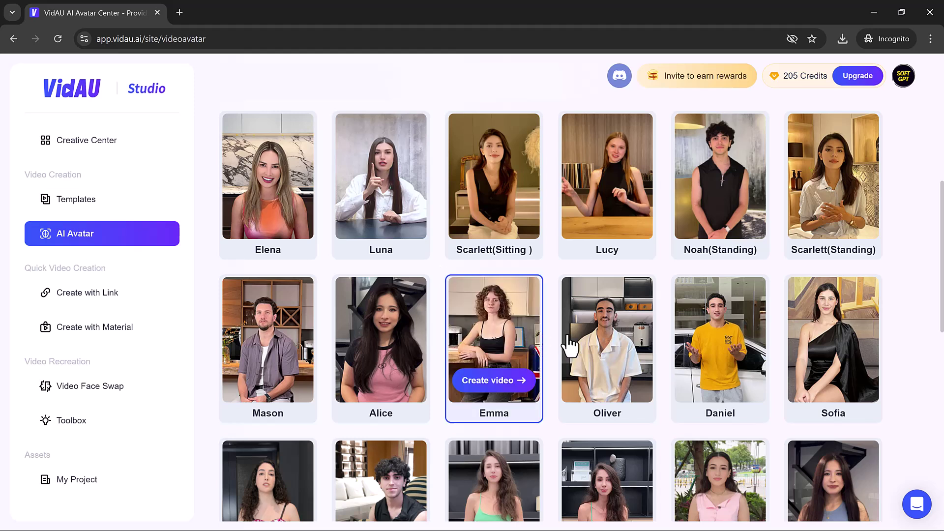
pyautogui.click(608, 381)
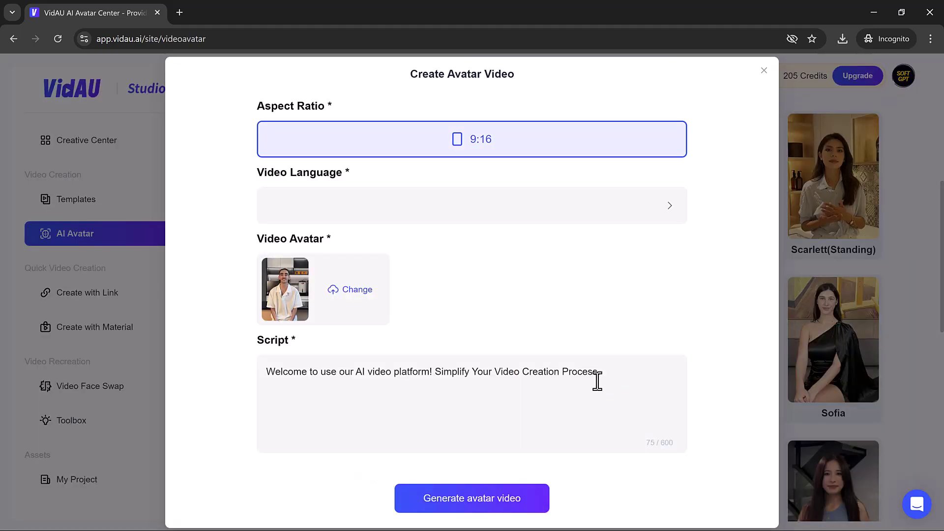
pyautogui.click(669, 206)
pyautogui.click(373, 286)
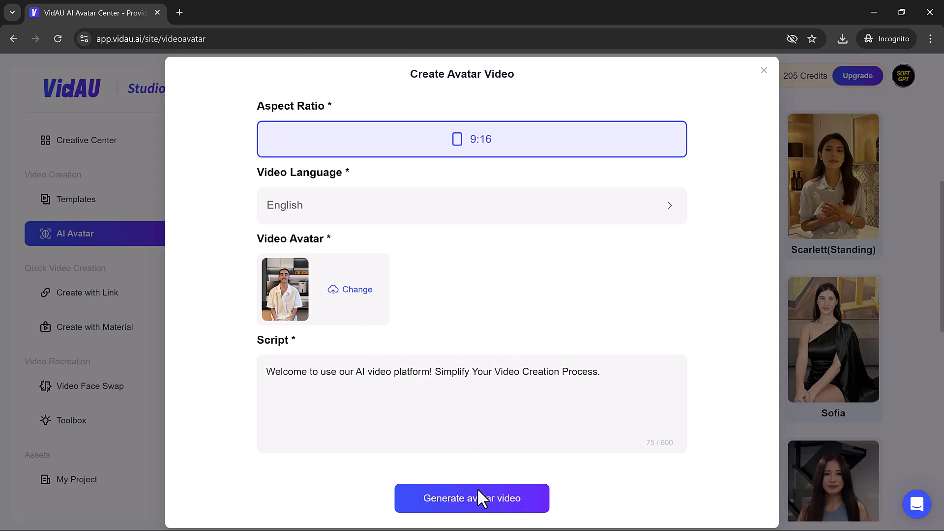
# - Generate the Oliver avatar draft, check its Subtitles and Script layers, and render it
pyautogui.click(477, 505)
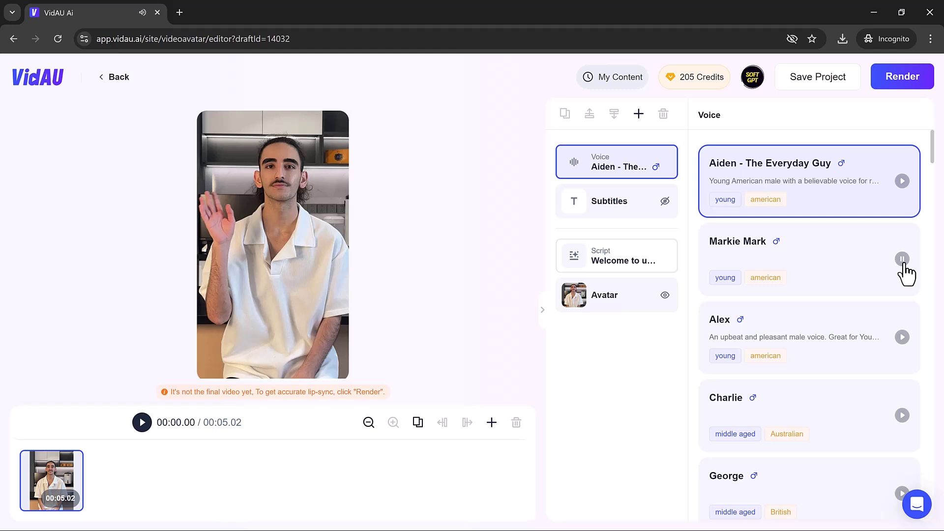
pyautogui.click(627, 213)
pyautogui.scroll(-1, 754, 296)
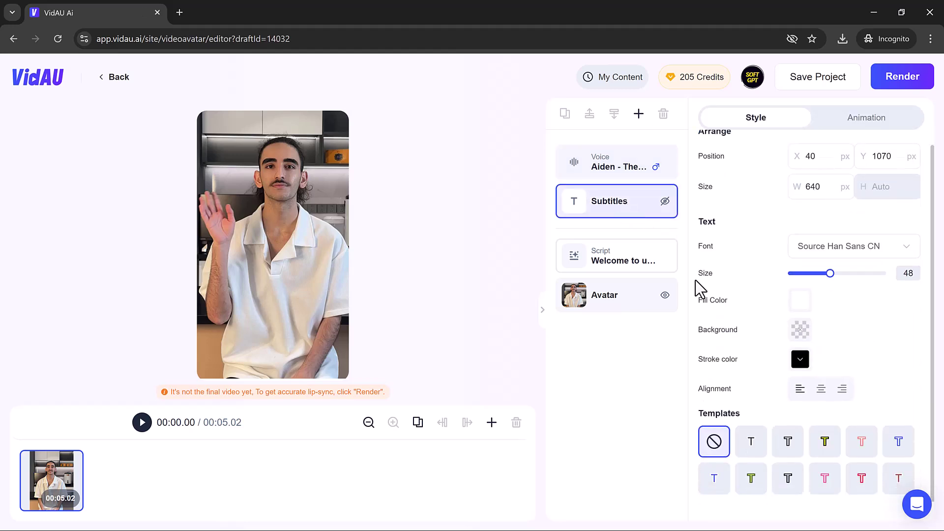
pyautogui.click(609, 263)
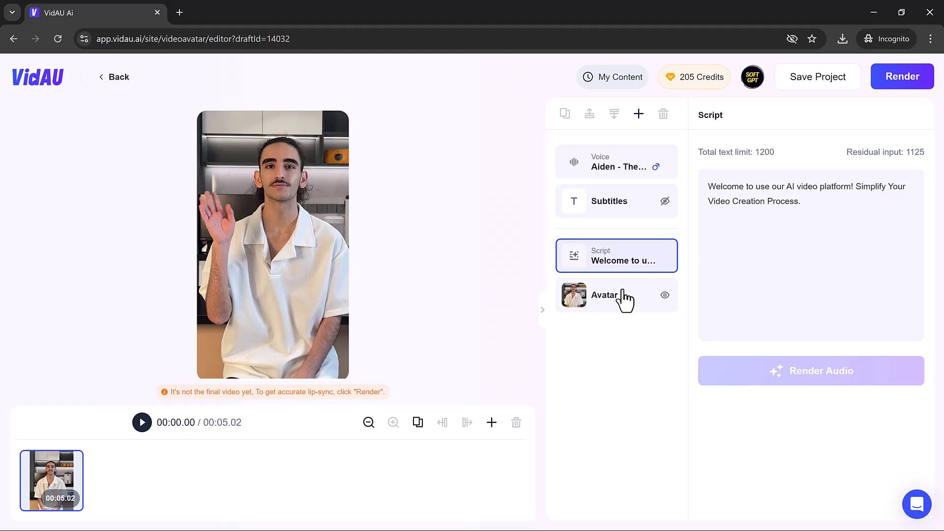
pyautogui.click(904, 83)
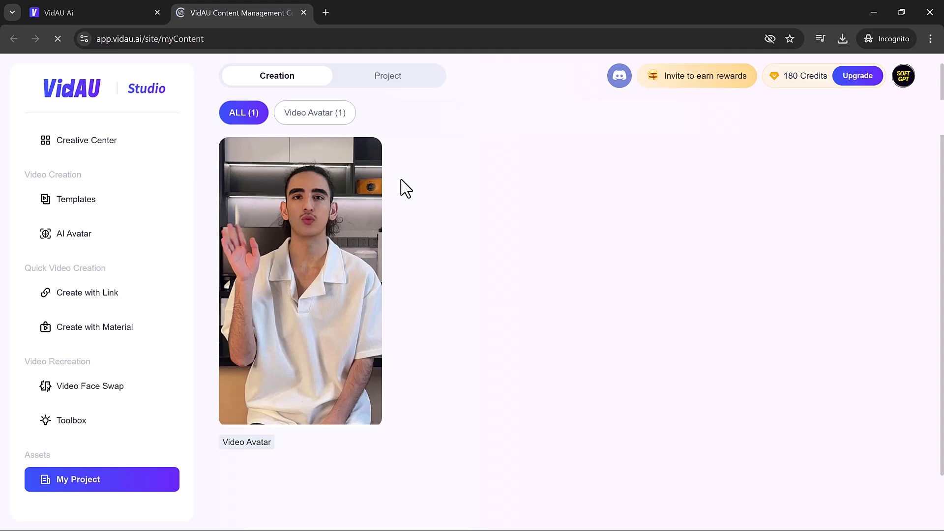
# - Open the Video Avatar from My Project, play it from the start, then pause
pyautogui.click(308, 280)
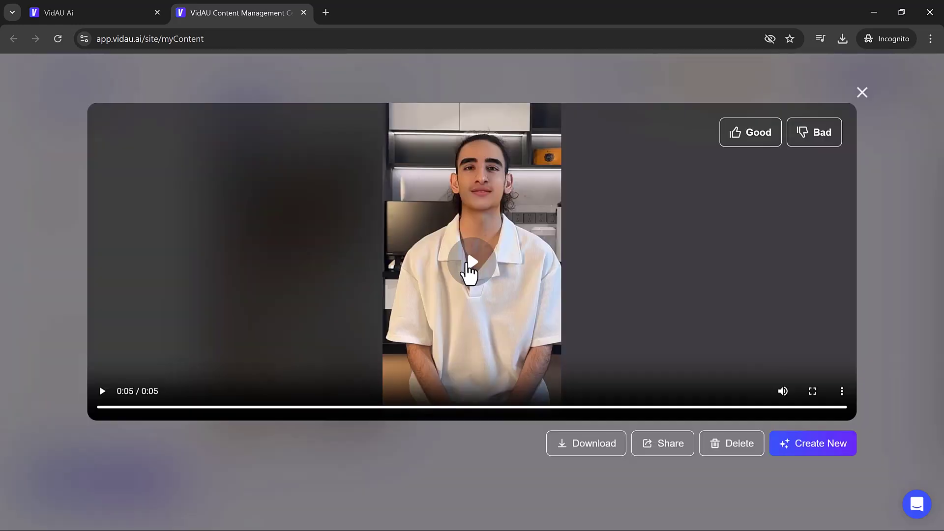
pyautogui.click(470, 268)
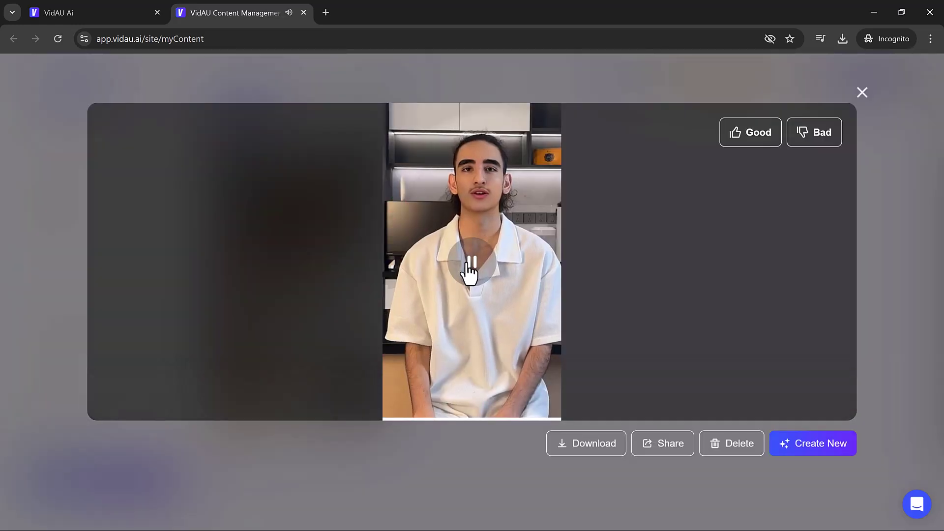
pyautogui.click(471, 268)
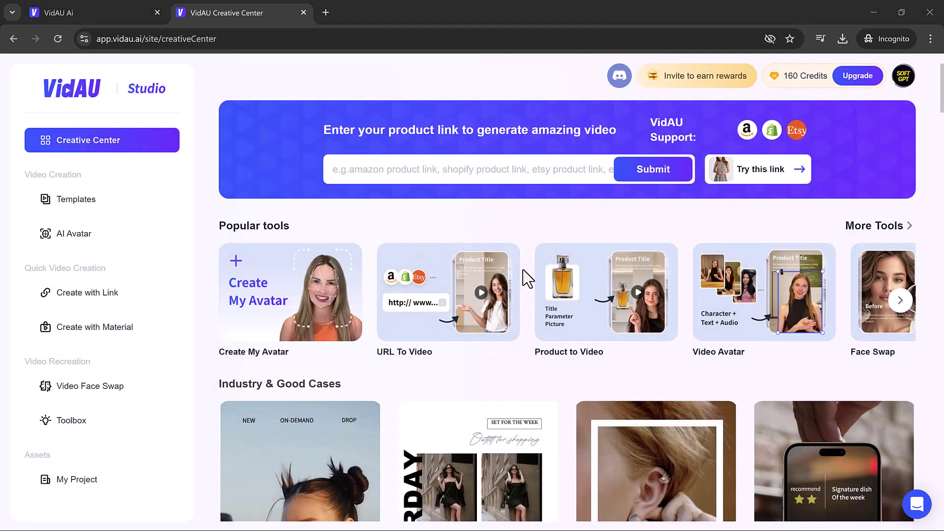
# - Scroll down the Creative Center cases and open the Men UNpackingvideo template in the product-to-video editor
pyautogui.scroll(-3, 528, 279)
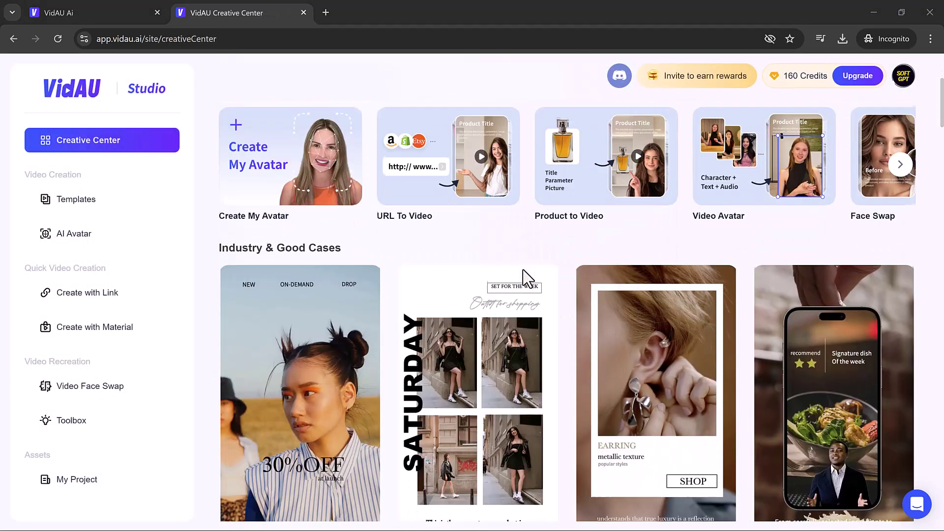
pyautogui.scroll(-10, 523, 275)
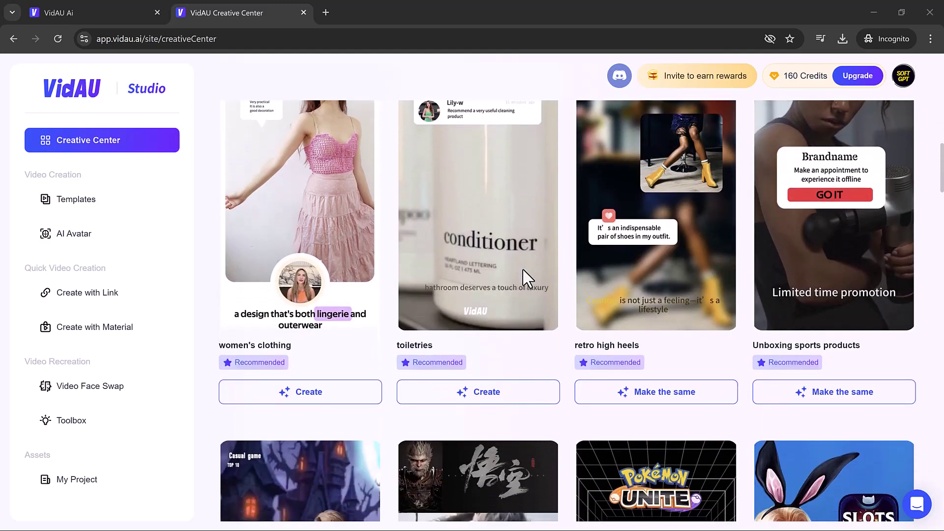
pyautogui.scroll(-10, 524, 278)
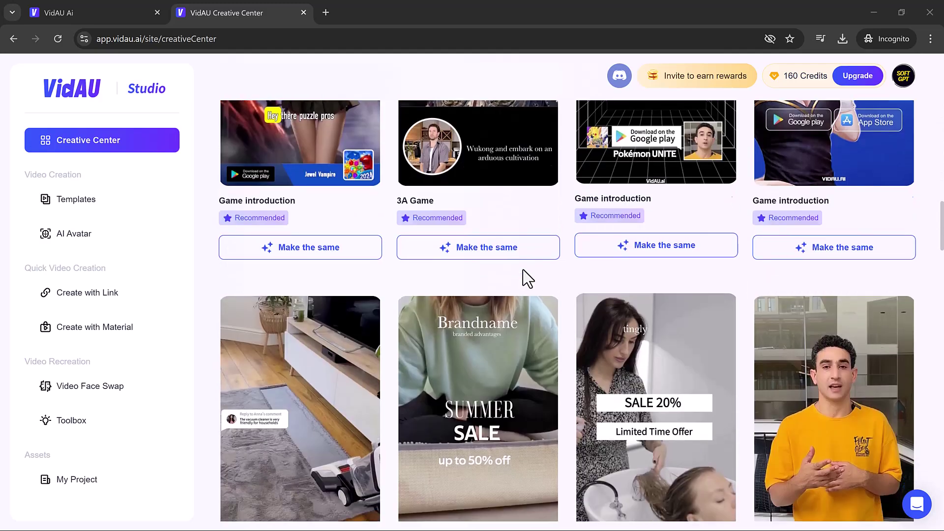
pyautogui.scroll(-5, 524, 278)
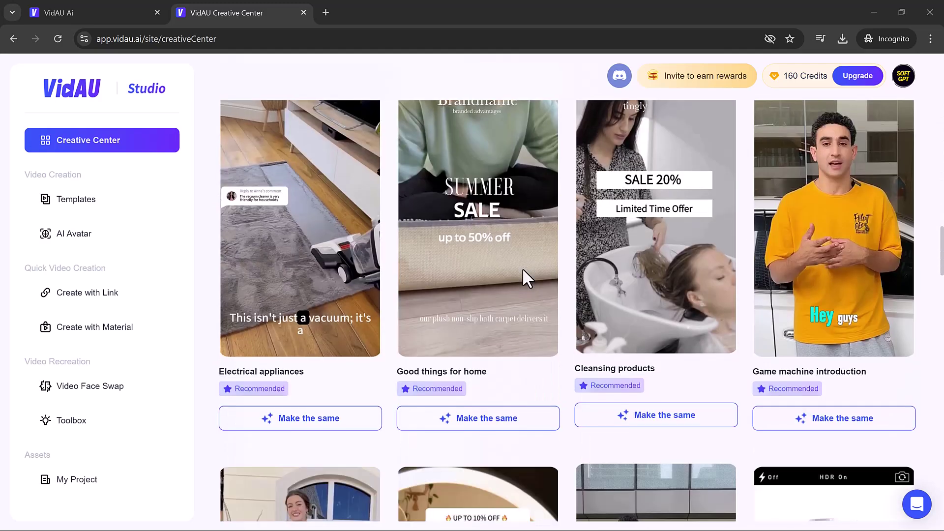
pyautogui.scroll(-5, 522, 269)
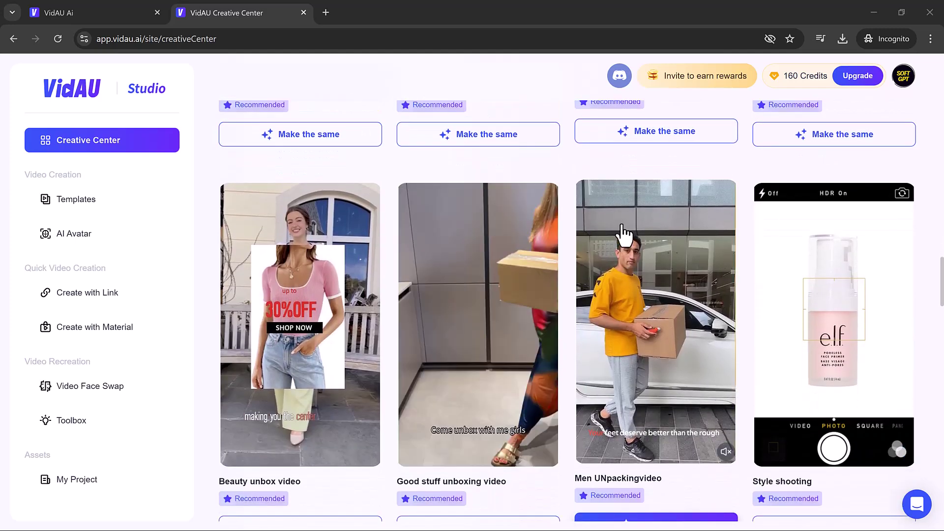
pyautogui.click(617, 209)
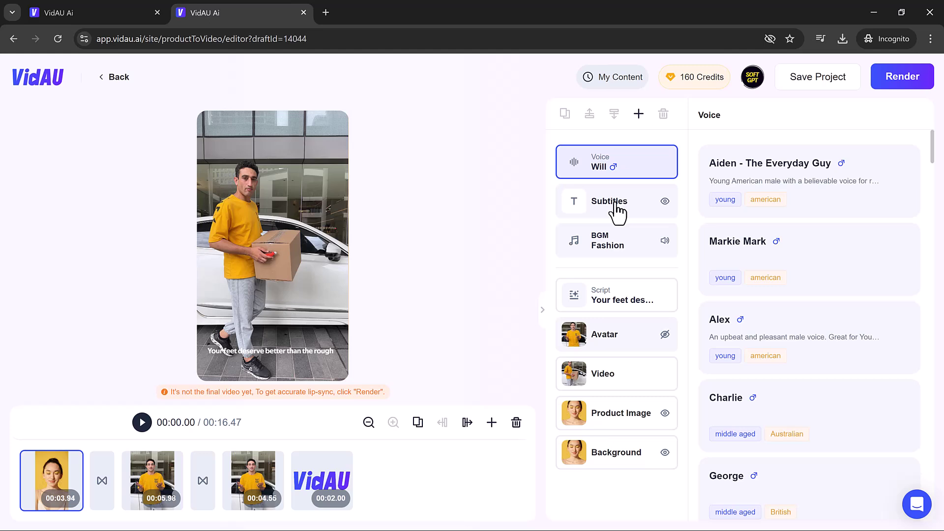
# - Inspect the draft's Subtitles, BGM, Script and Avatar layer settings
pyautogui.click(617, 209)
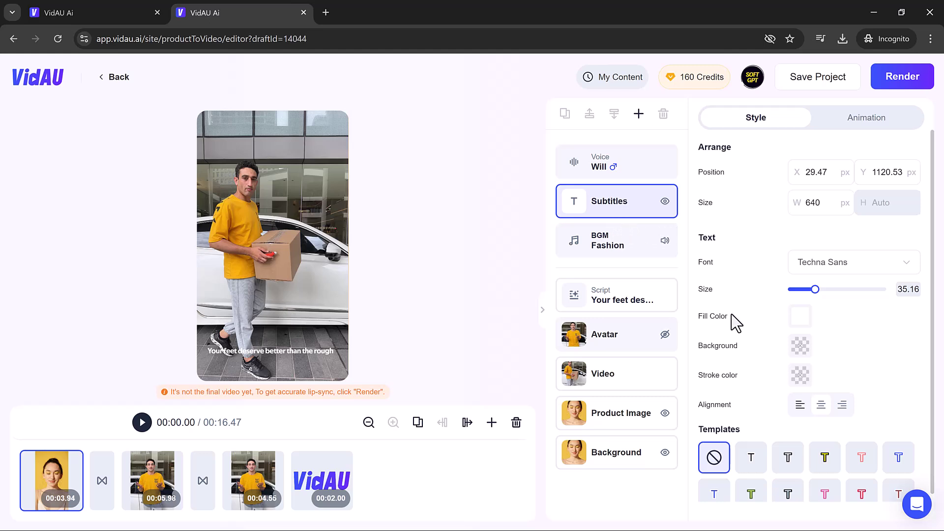
pyautogui.scroll(-1, 736, 322)
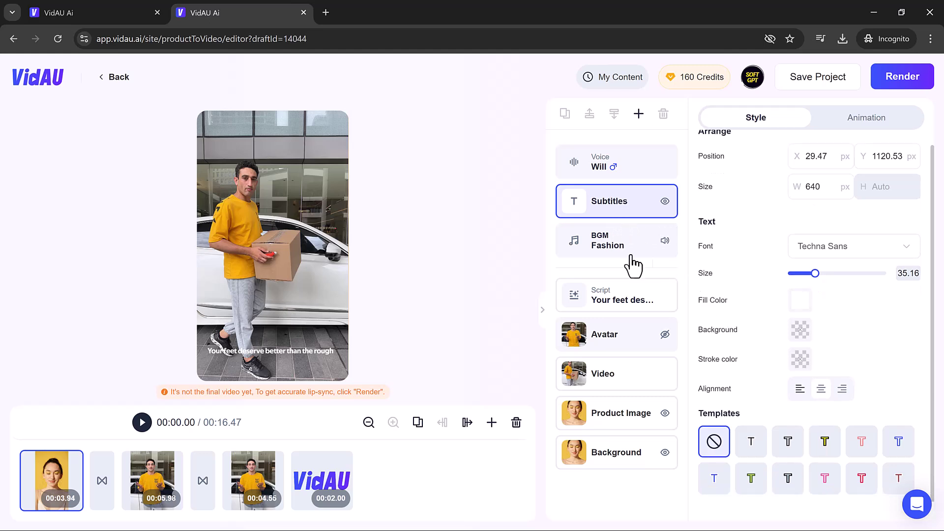
pyautogui.click(605, 256)
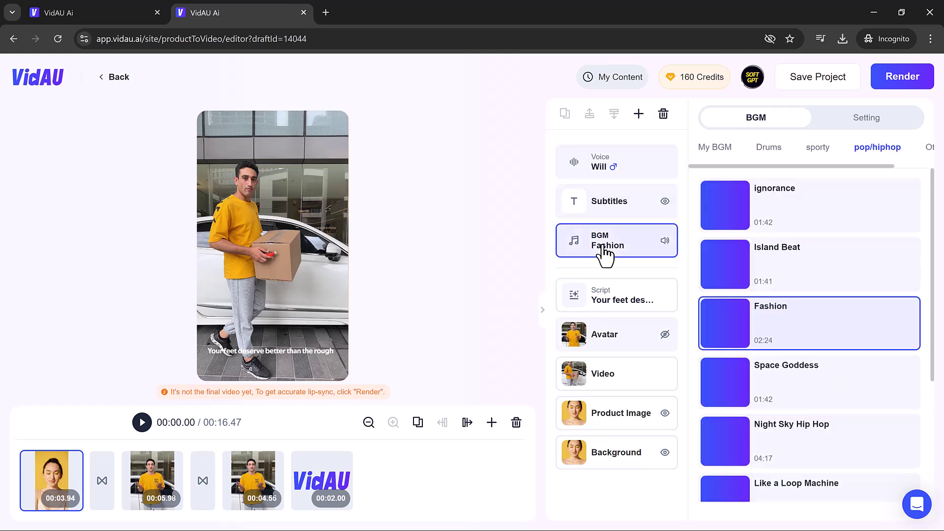
pyautogui.click(609, 303)
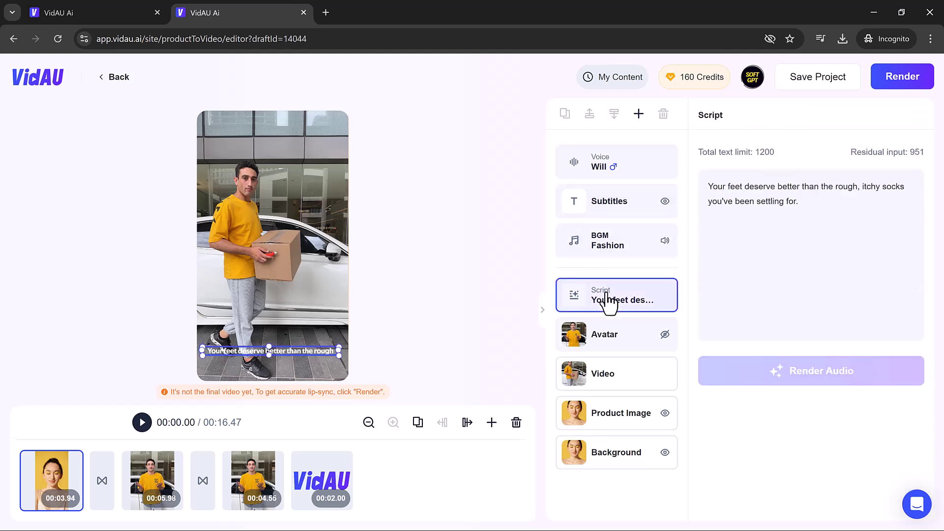
pyautogui.click(608, 341)
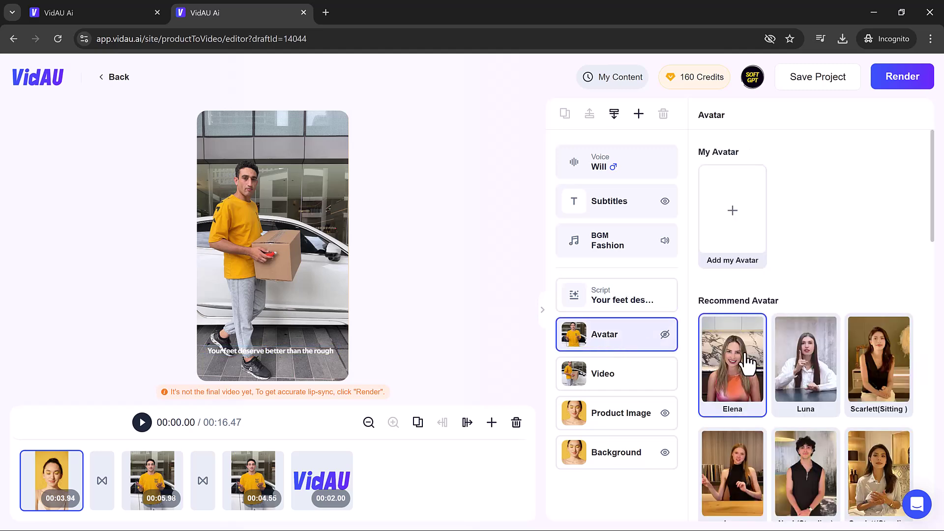
# - Inspect the Video, Product Image and Background layers, then deselect on the canvas
pyautogui.scroll(-3, 746, 360)
pyautogui.scroll(-3, 742, 359)
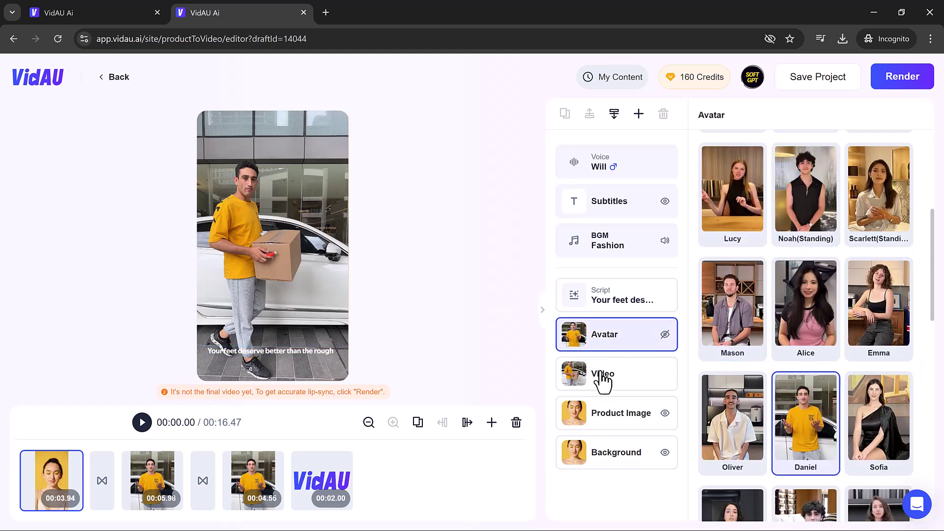
pyautogui.click(602, 377)
pyautogui.scroll(-2, 815, 377)
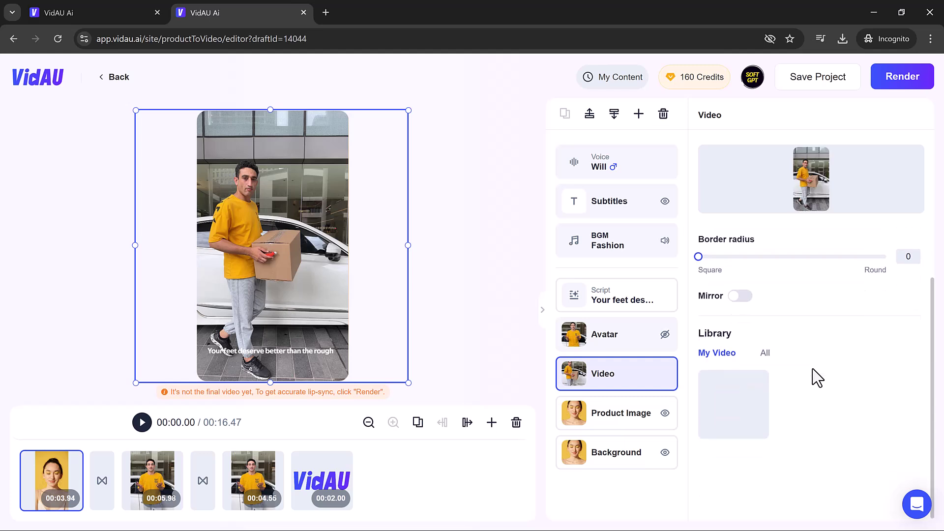
pyautogui.scroll(2, 818, 379)
pyautogui.click(623, 415)
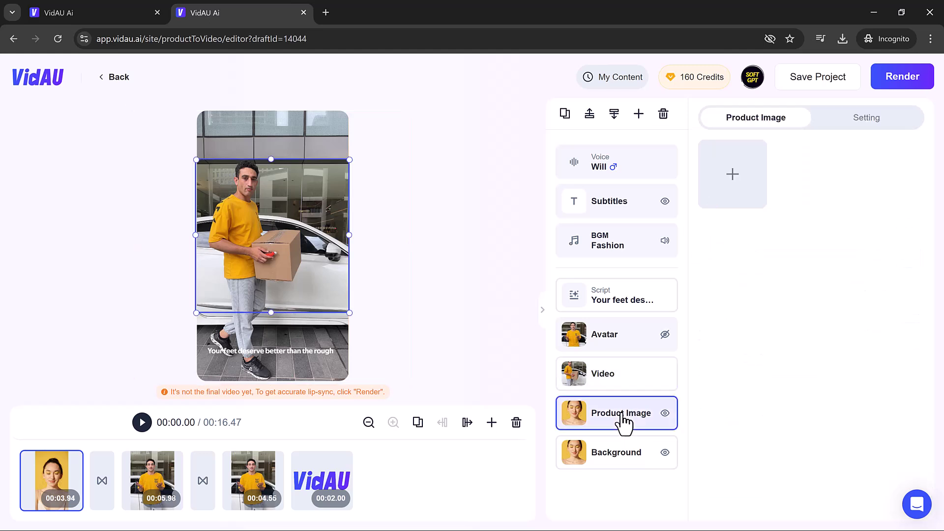
pyautogui.click(623, 458)
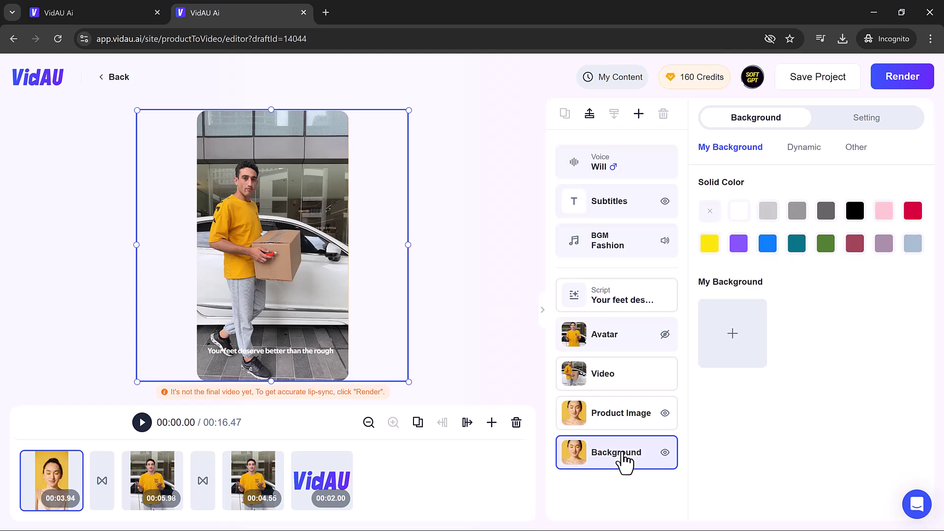
pyautogui.click(479, 318)
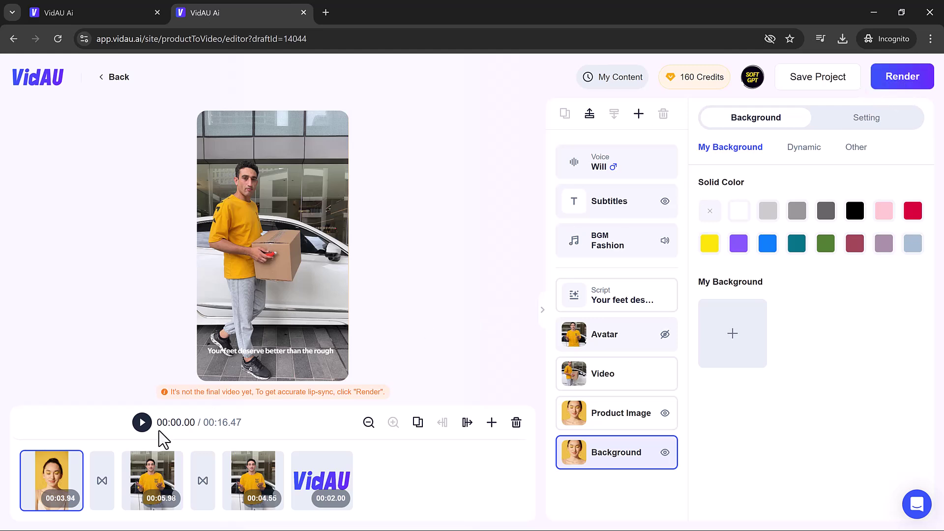
# - View the Voice layer's voiceover voices, then leave the editor for the Creative Center
pyautogui.click(618, 178)
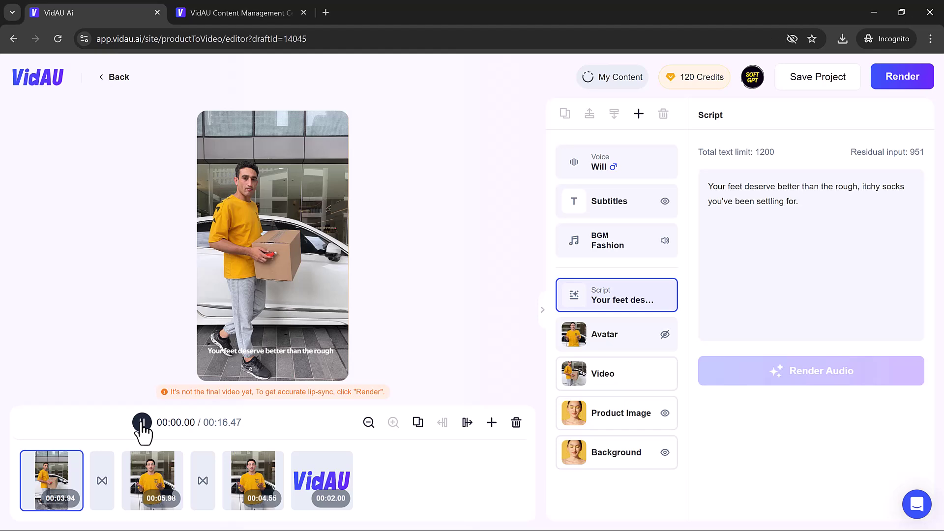
pyautogui.click(142, 424)
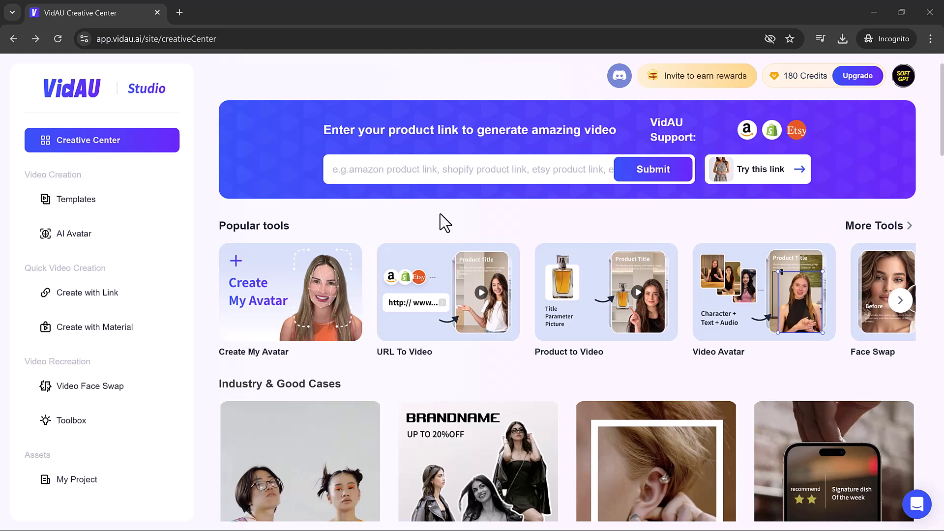
# - Generate product details in URL To Video from the sample PRETTYGARDEN dress link
pyautogui.click(444, 294)
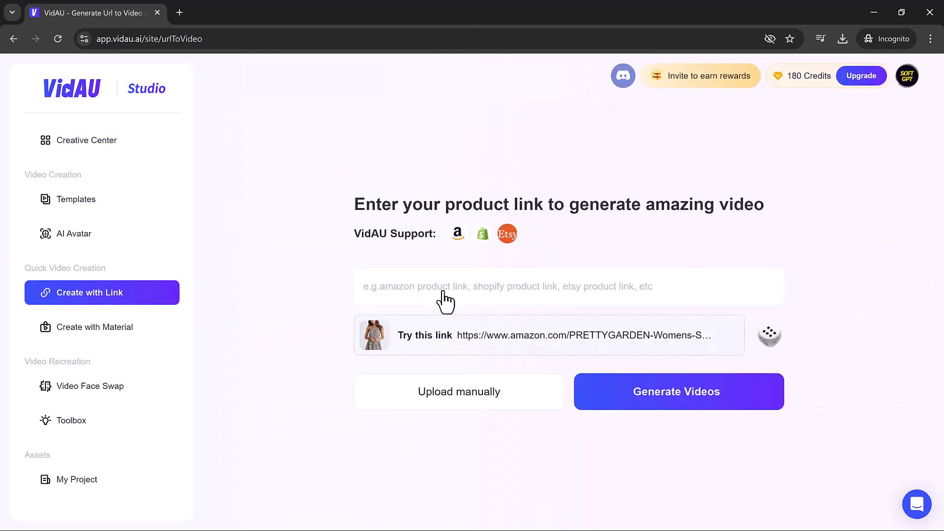
pyautogui.click(529, 343)
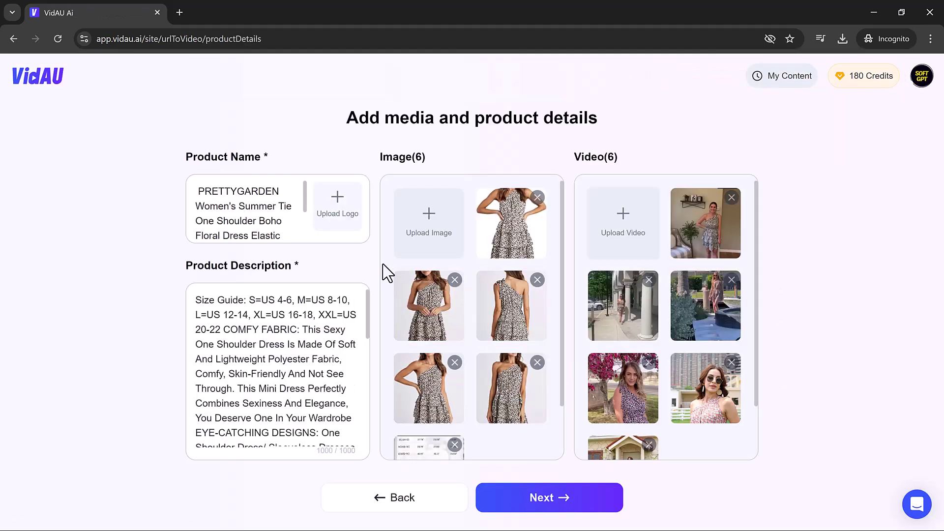
pyautogui.scroll(-2, 386, 272)
pyautogui.scroll(-2, 585, 309)
# - Keep English as the video language and target Women, Men, Housewives, Parents, Students and Professionals
pyautogui.scroll(-10, 316, 389)
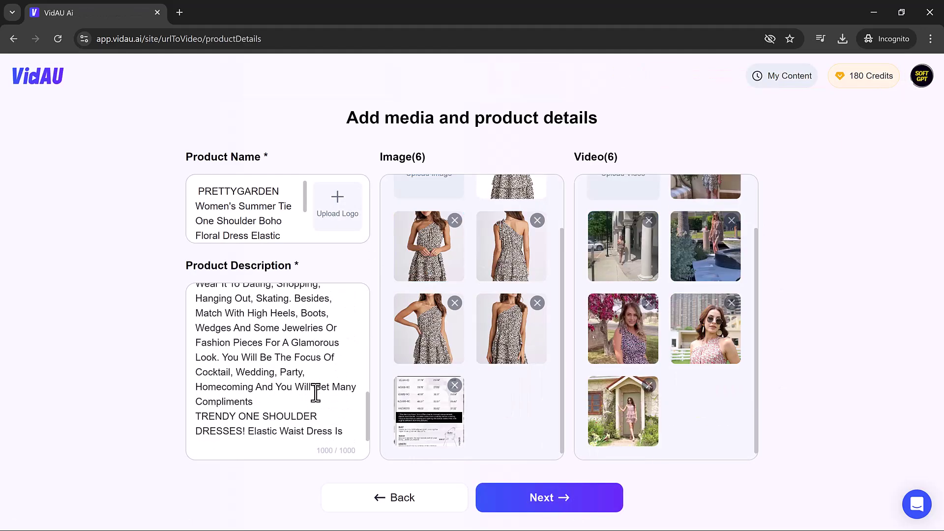
pyautogui.click(550, 503)
pyautogui.scroll(-1, 541, 315)
pyautogui.click(627, 291)
pyautogui.click(295, 363)
pyautogui.click(275, 399)
pyautogui.click(314, 399)
pyautogui.click(361, 399)
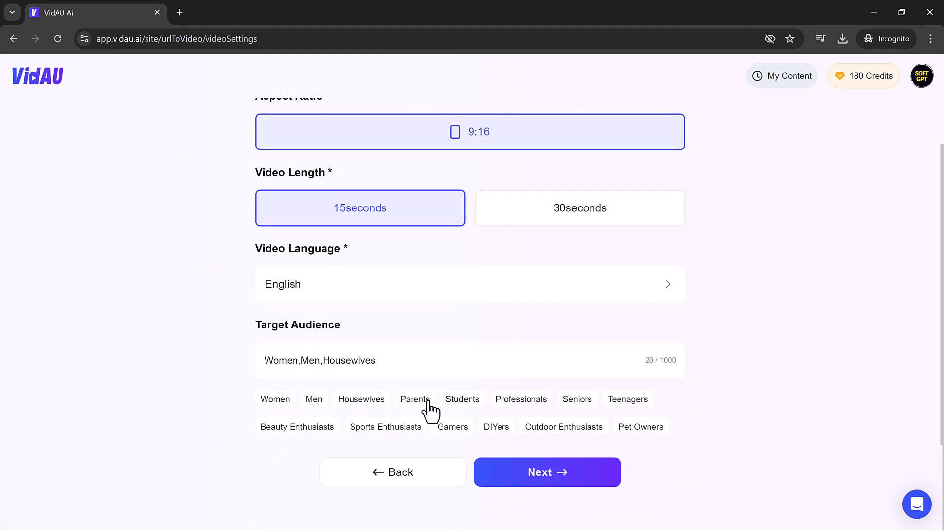
pyautogui.click(425, 400)
pyautogui.click(463, 399)
pyautogui.click(521, 398)
# - Generate scripts from these video settings and create video projects from them
pyautogui.click(571, 488)
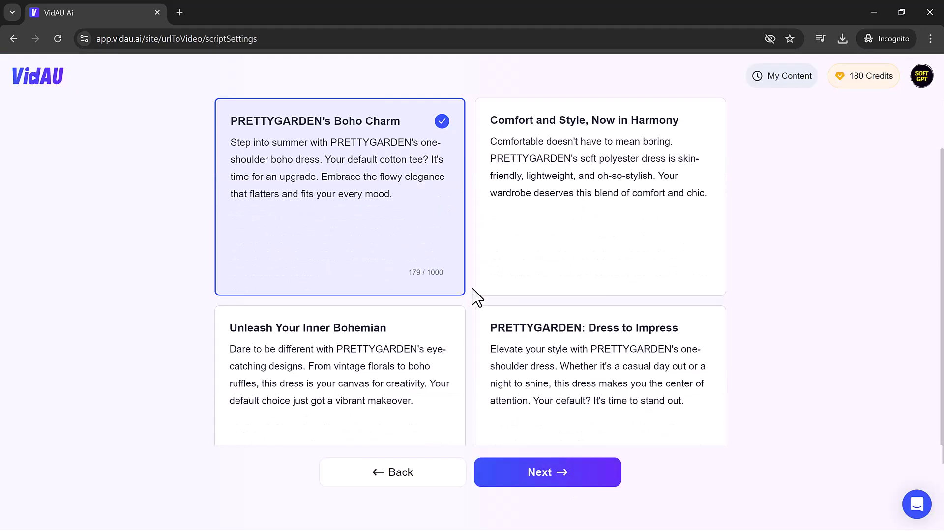
pyautogui.scroll(-2, 544, 482)
pyautogui.click(544, 484)
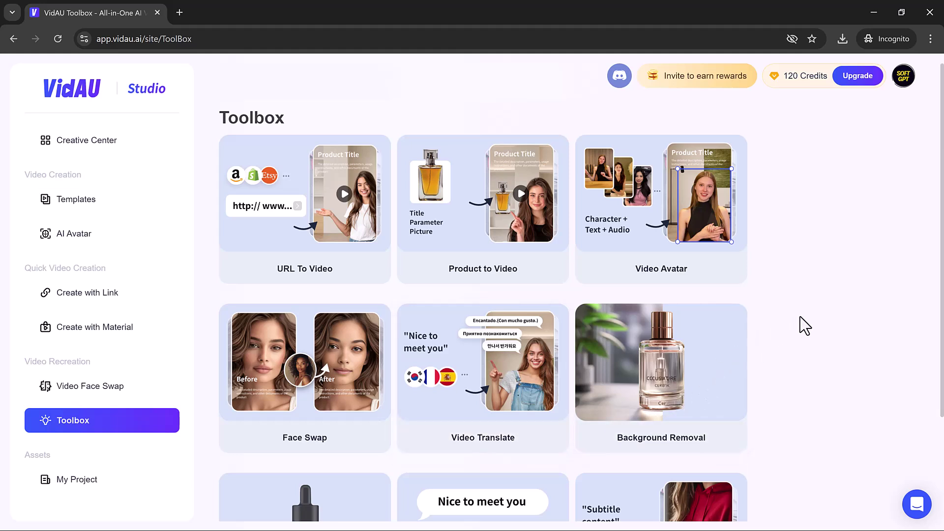
pyautogui.scroll(-2, 800, 317)
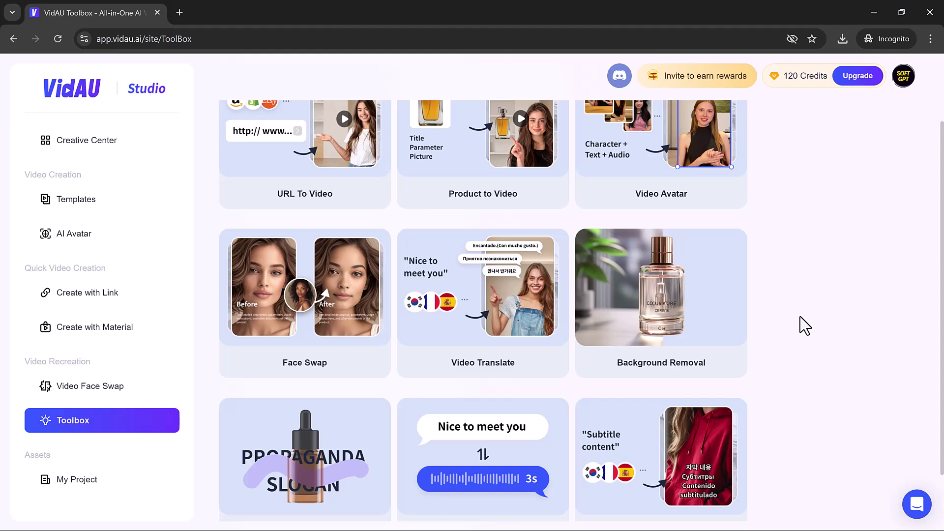
pyautogui.scroll(-1, 800, 317)
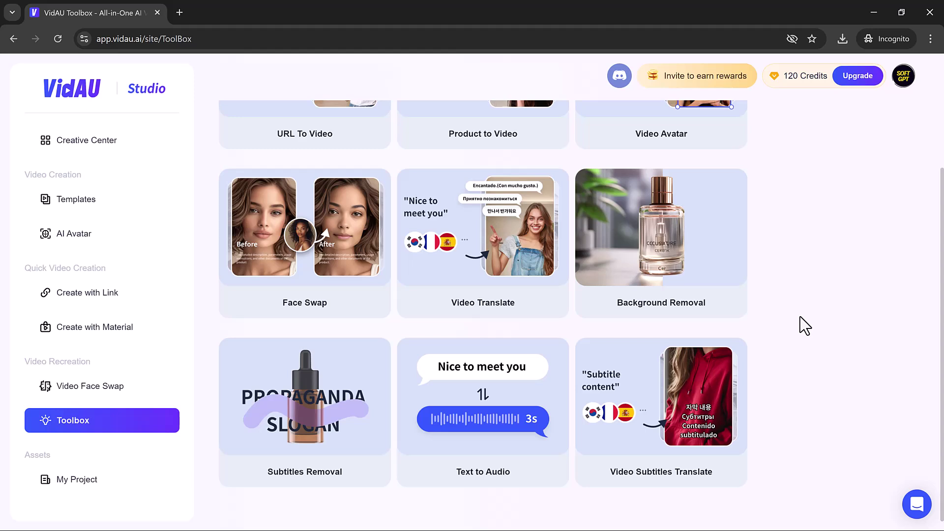
pyautogui.scroll(3, 799, 316)
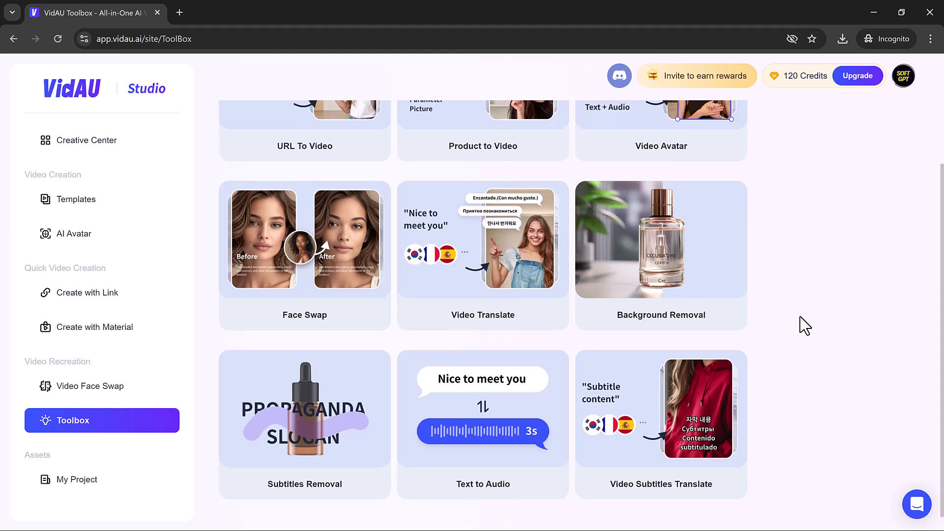